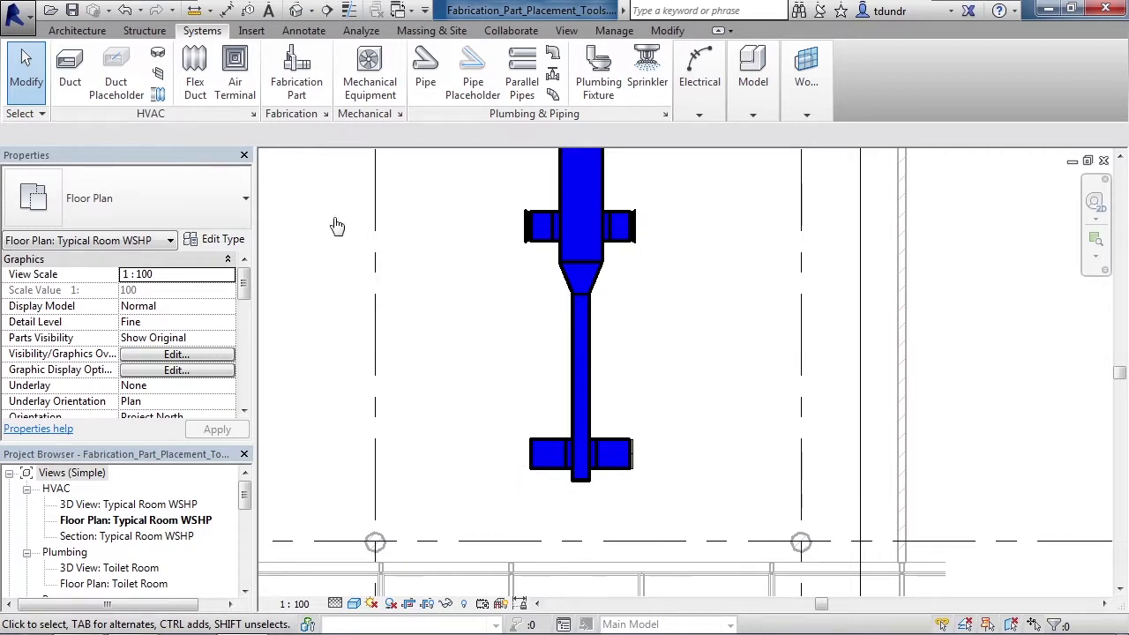
Pick Radius Elbow from the MEP Fabrication Parts palette to begin placing it
left_click(297, 81)
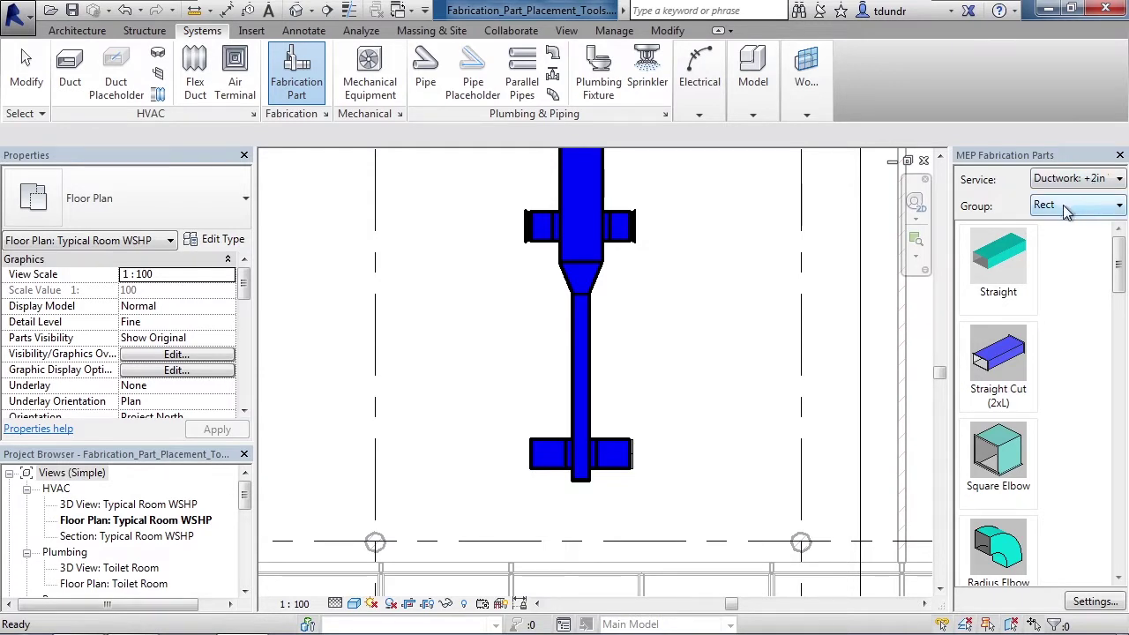
left_click_drag(1122, 247, 1108, 303)
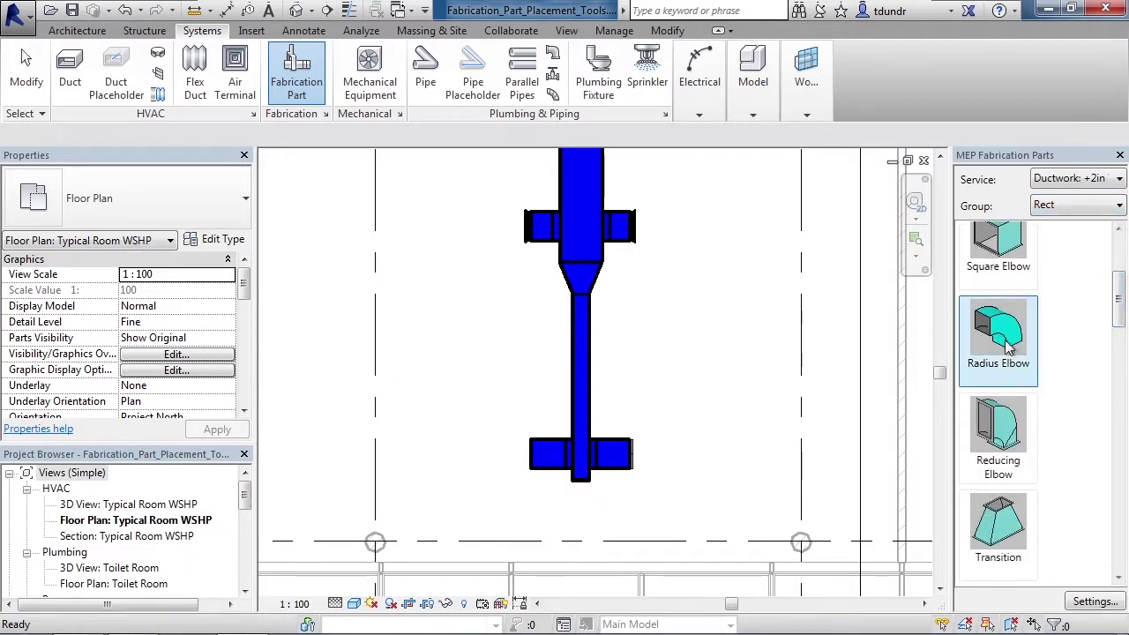
left_click(1002, 344)
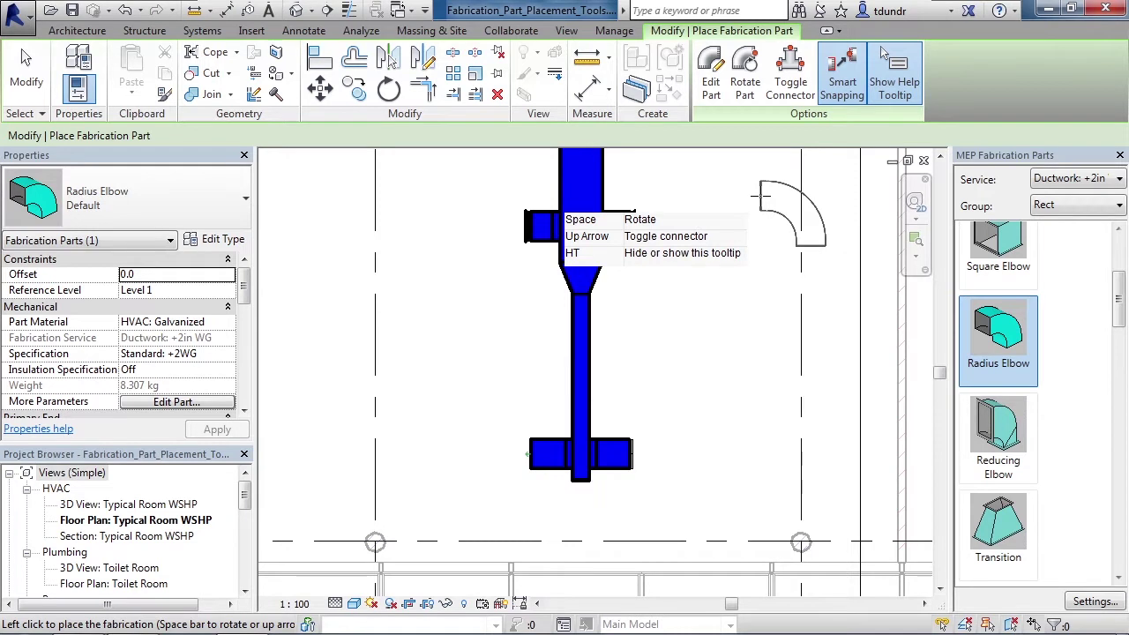
Toggle the elbow's attaching connector and rotate the part three times before placing
key("Up")
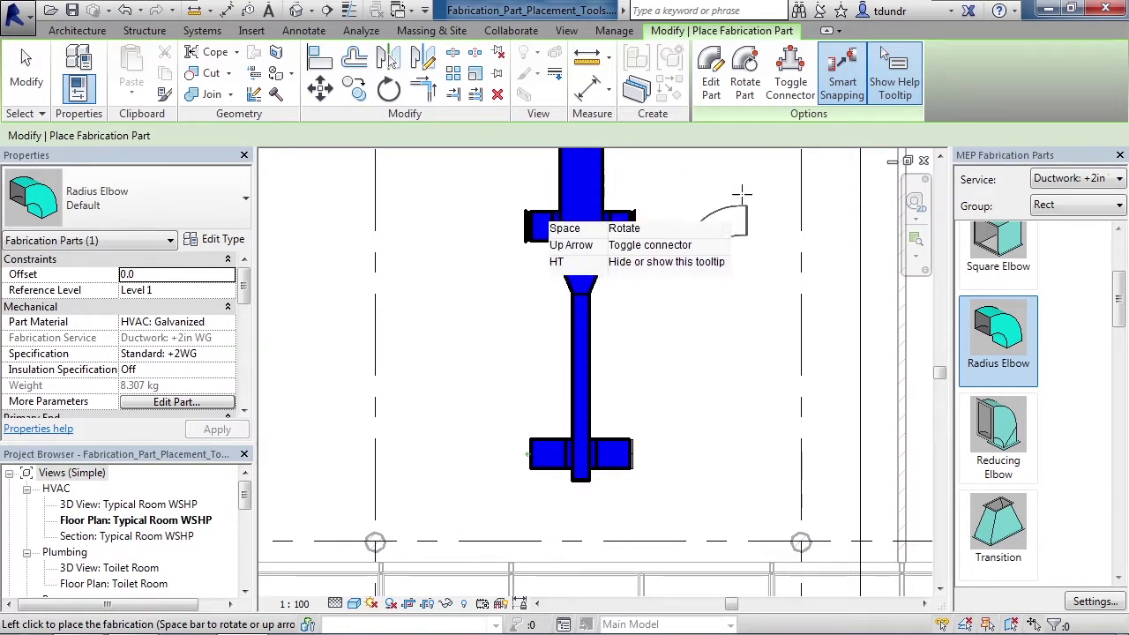
left_click(744, 75)
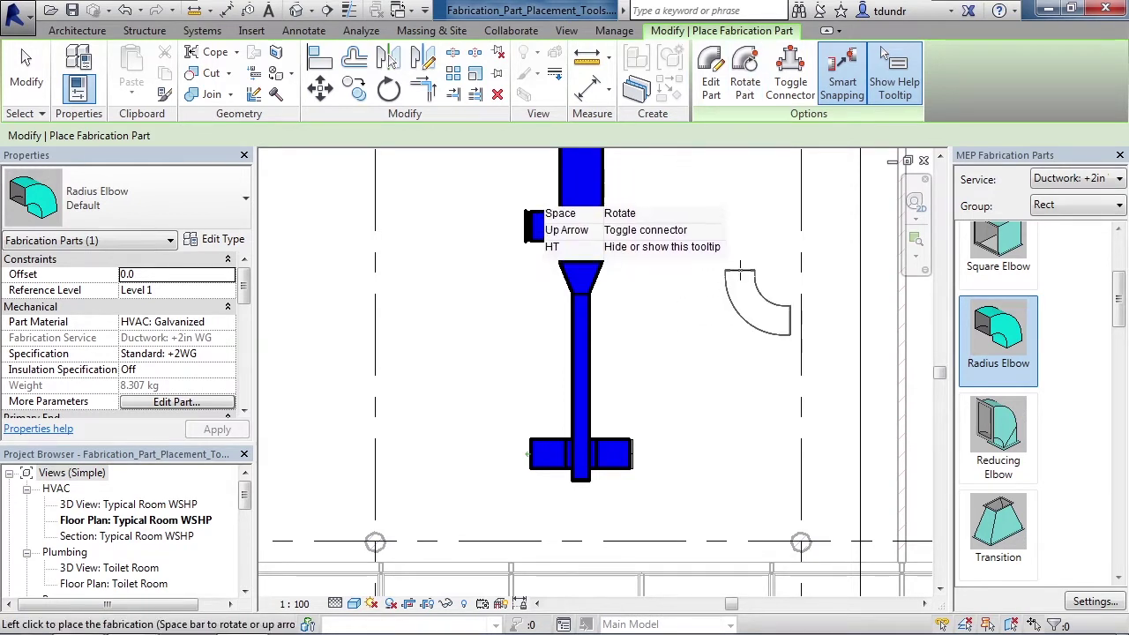
left_click(744, 75)
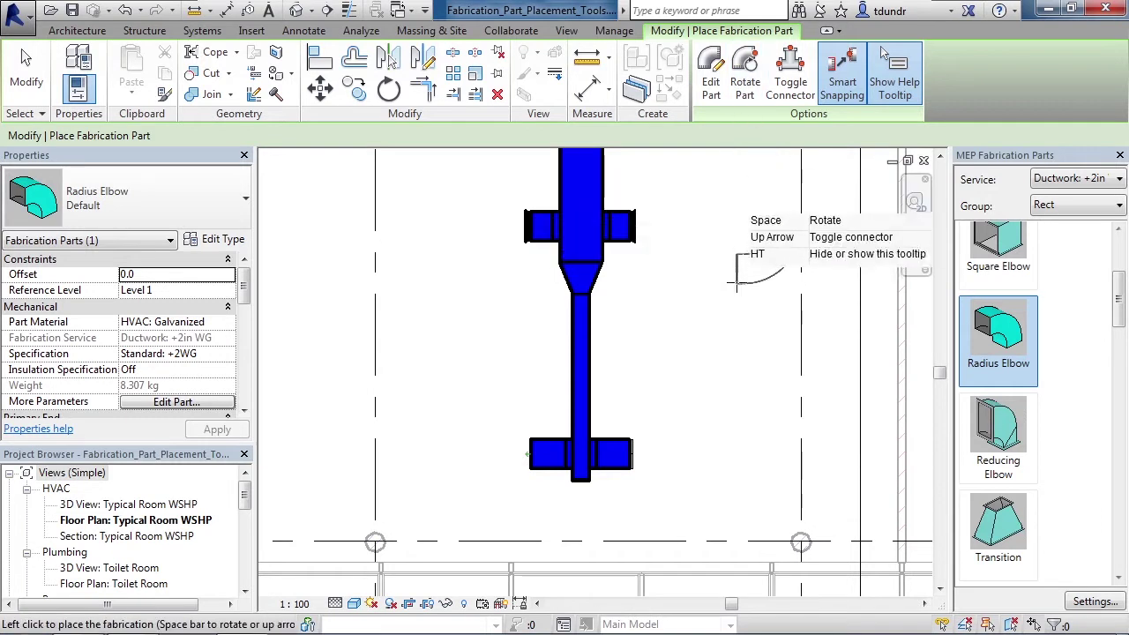
left_click(755, 85)
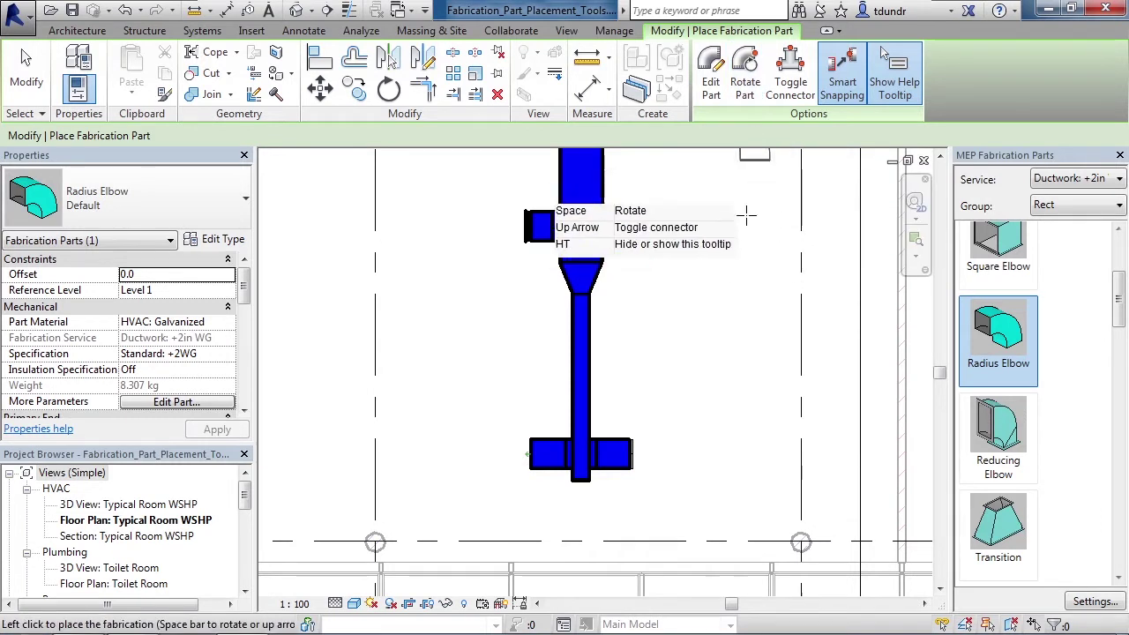
Review the elbow's 450 x 200, 90° dimensions in Edit Part and accept them
left_click(712, 92)
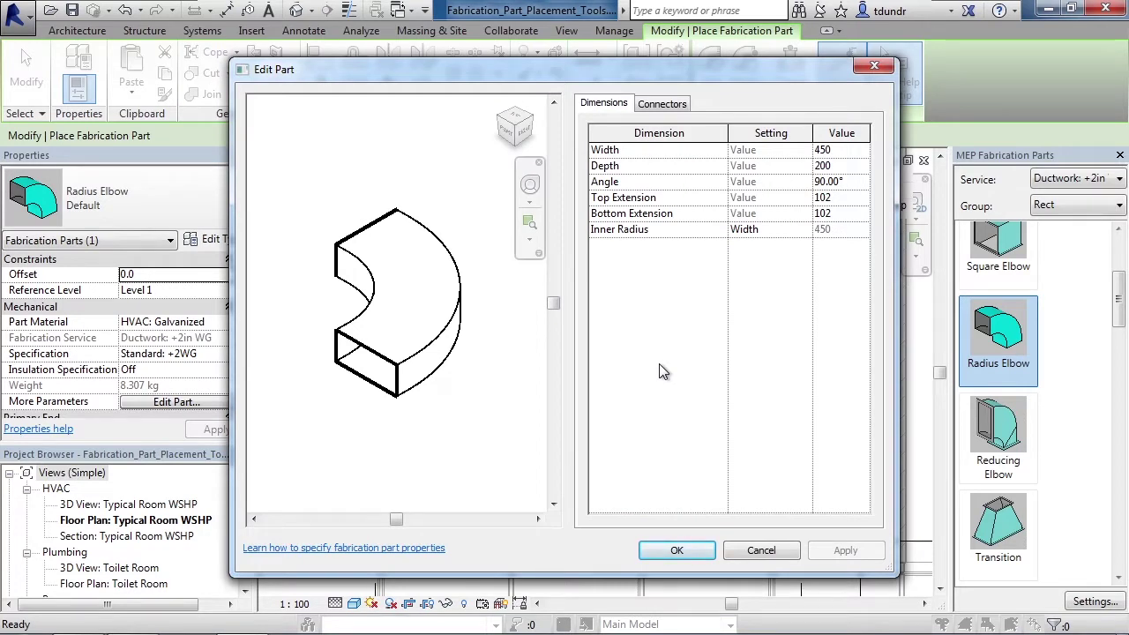
left_click(762, 550)
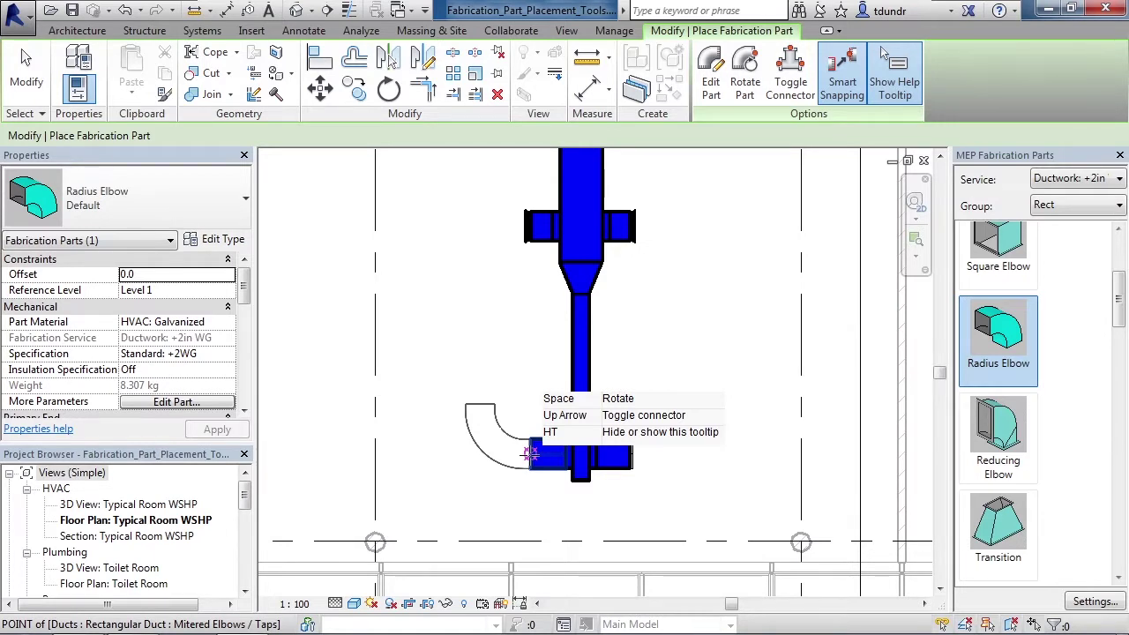
Rotate the elbow to bend downward, place it on the unit's lower left outlet, and finish
key("space")
key("space")
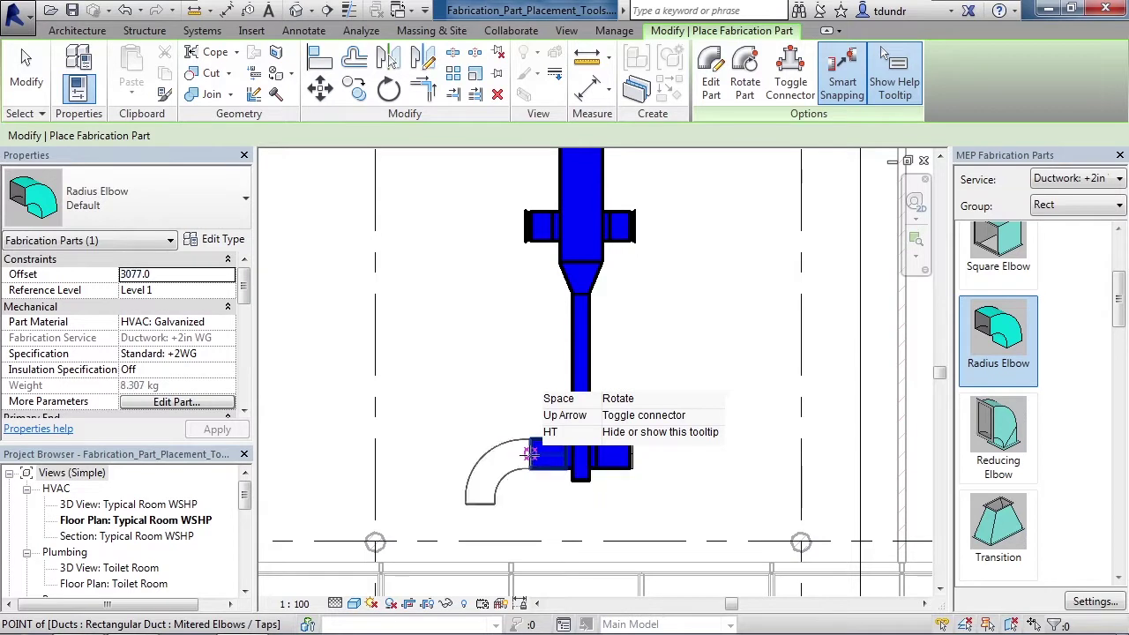
key("space")
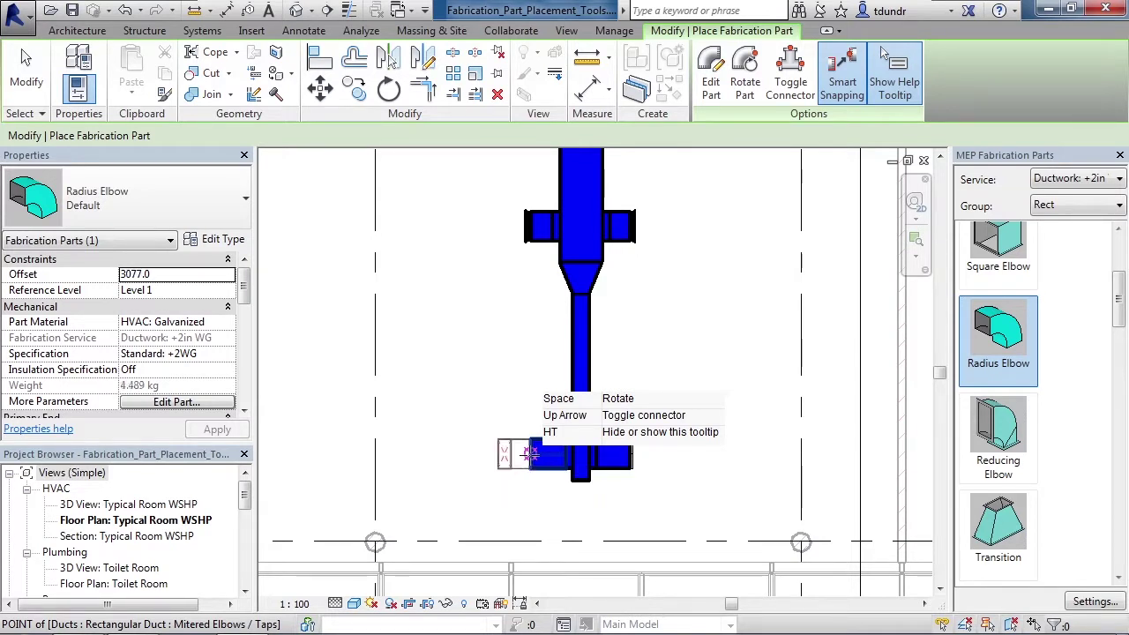
key("space")
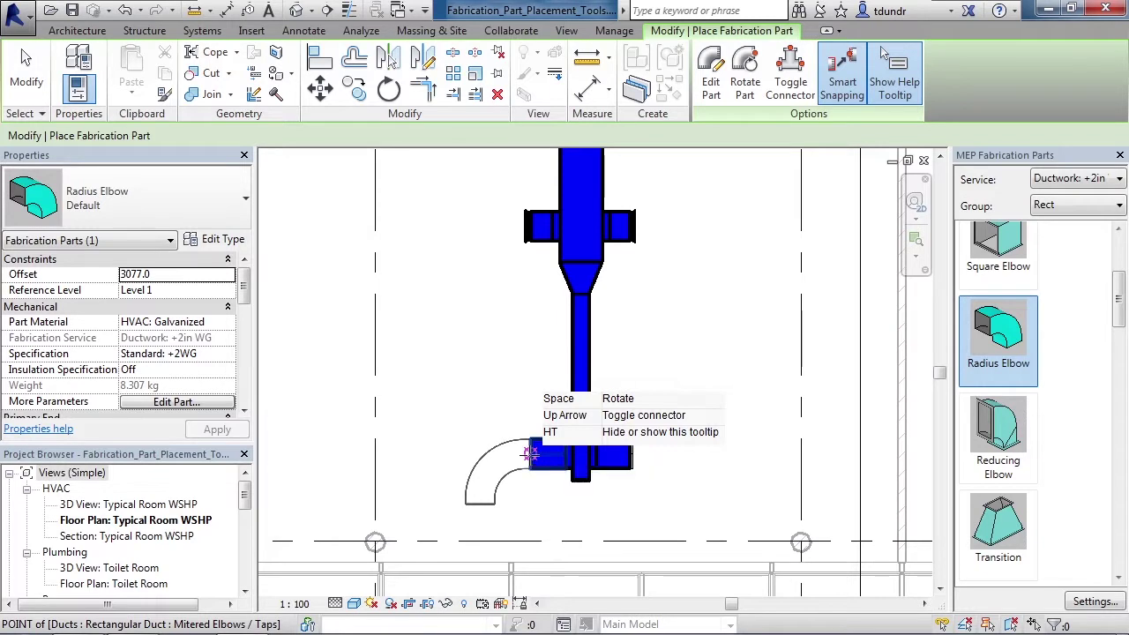
left_click(529, 453)
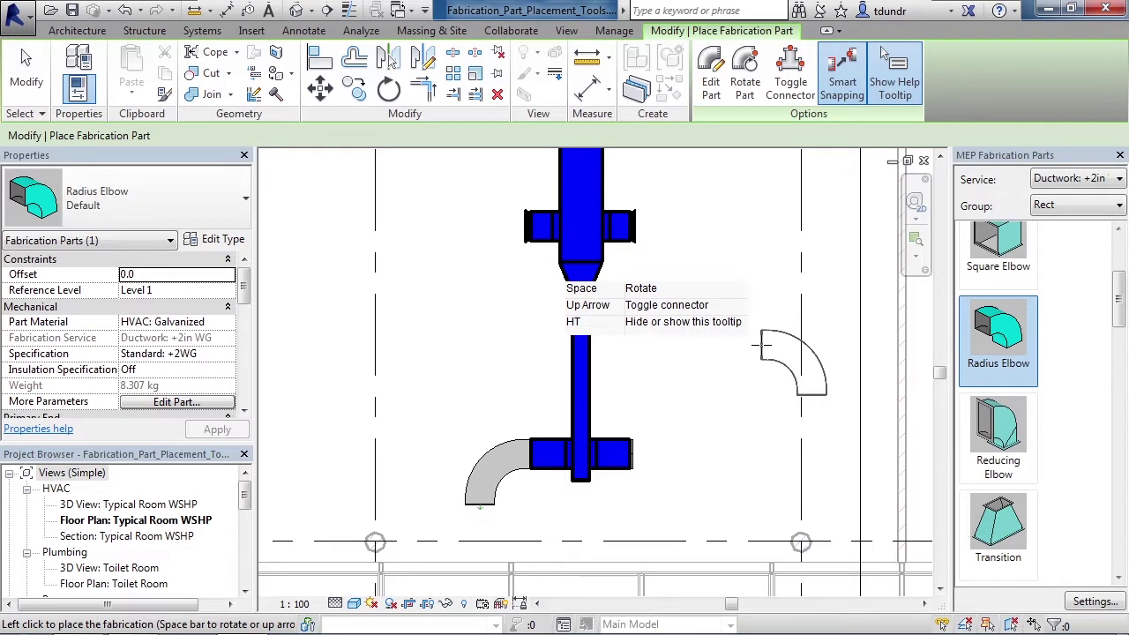
key("Escape")
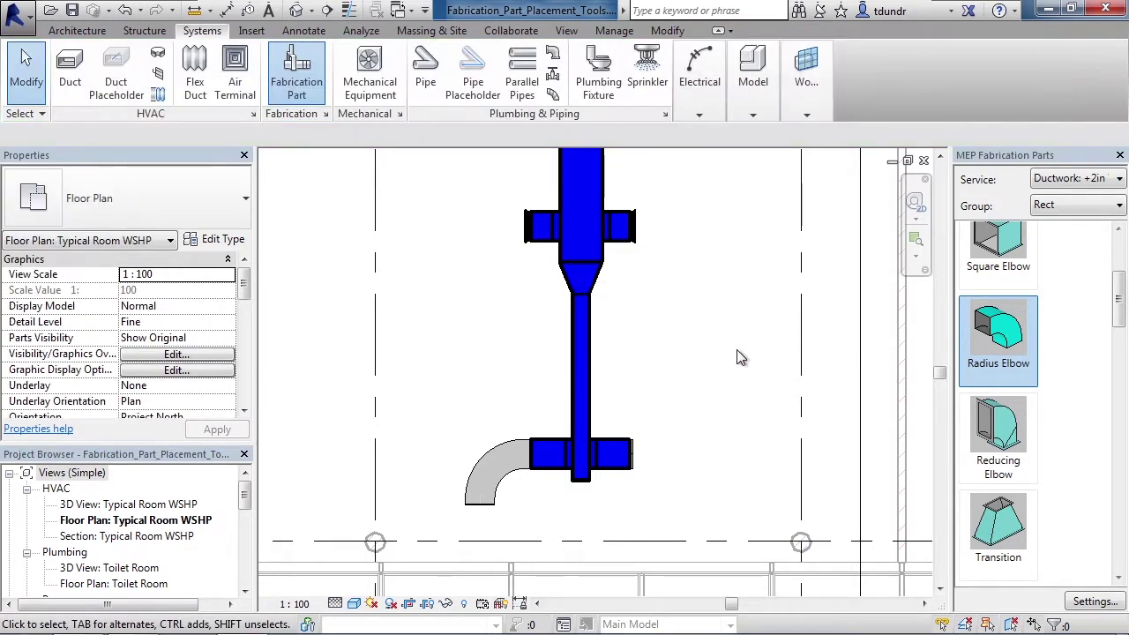